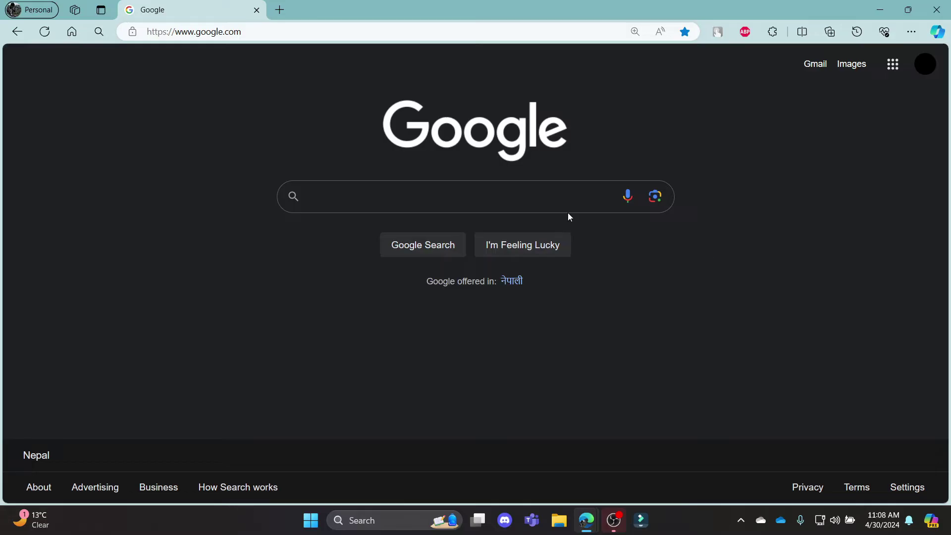
Run a Google search for 'quantum ai login'.
click(558, 200)
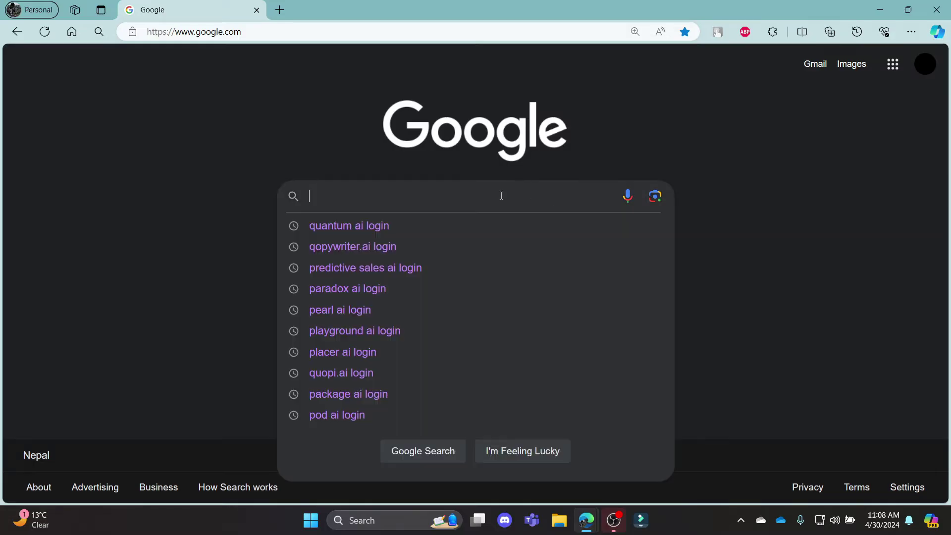
text(quantum ai login)
key(Return)
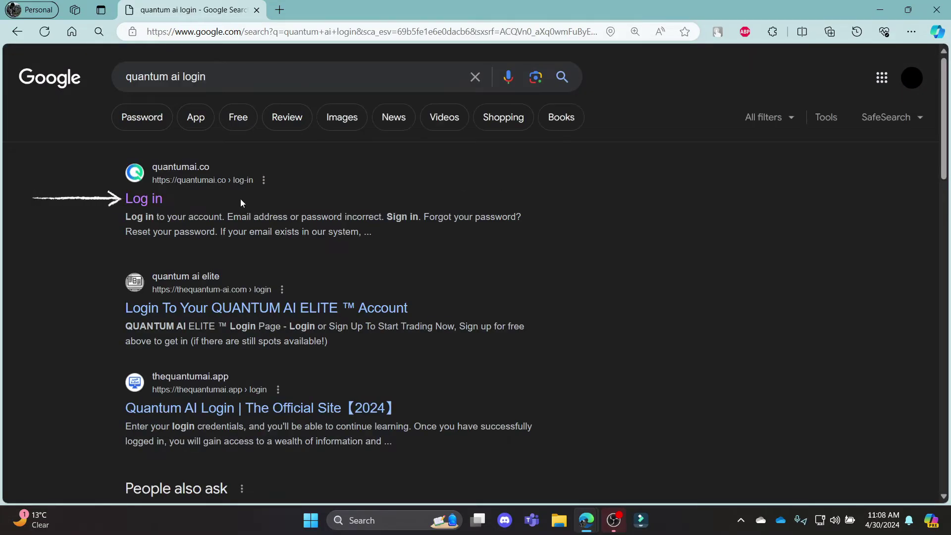
Open the quantumai.co 'Log in' search result.
click(148, 198)
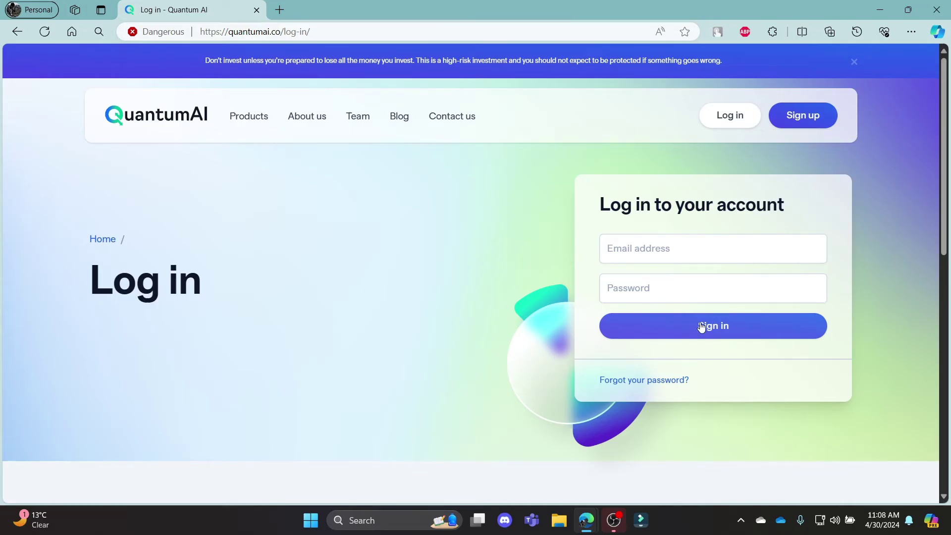
Open the 'Forgot your password?' form, autofill the email, then clear it back to empty.
click(651, 381)
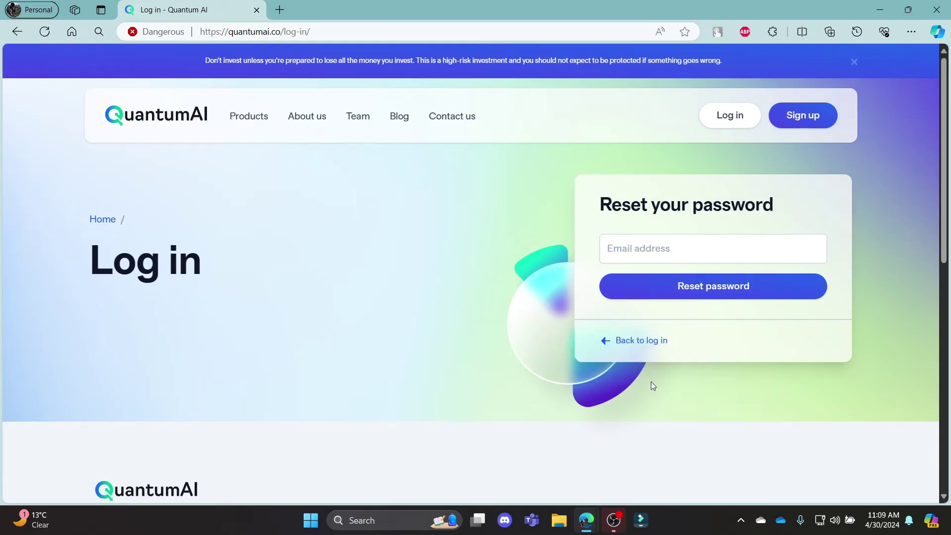
click(702, 248)
click(653, 295)
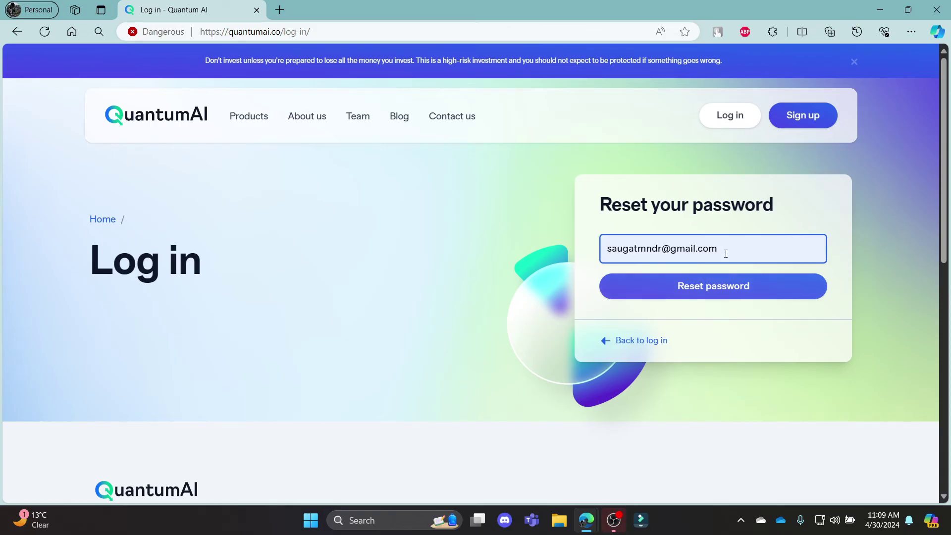
drag(728, 248, 595, 253)
key(BackSpace)
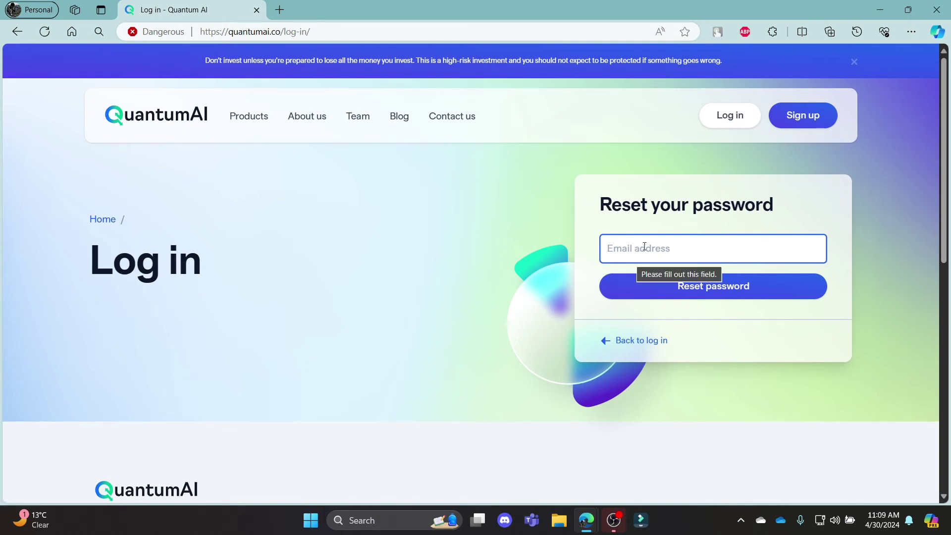
Leave the reset form through the 'Back to log in' link under Reset password.
click(603, 340)
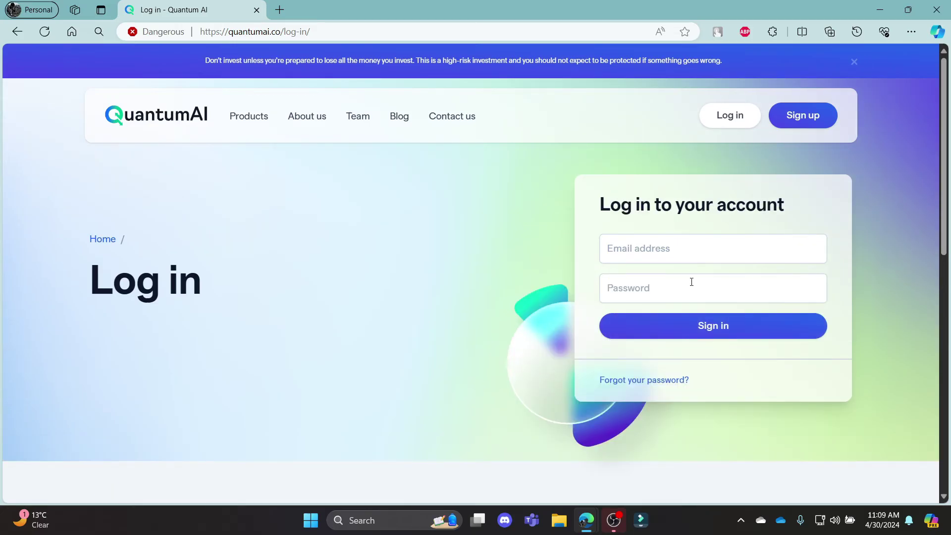